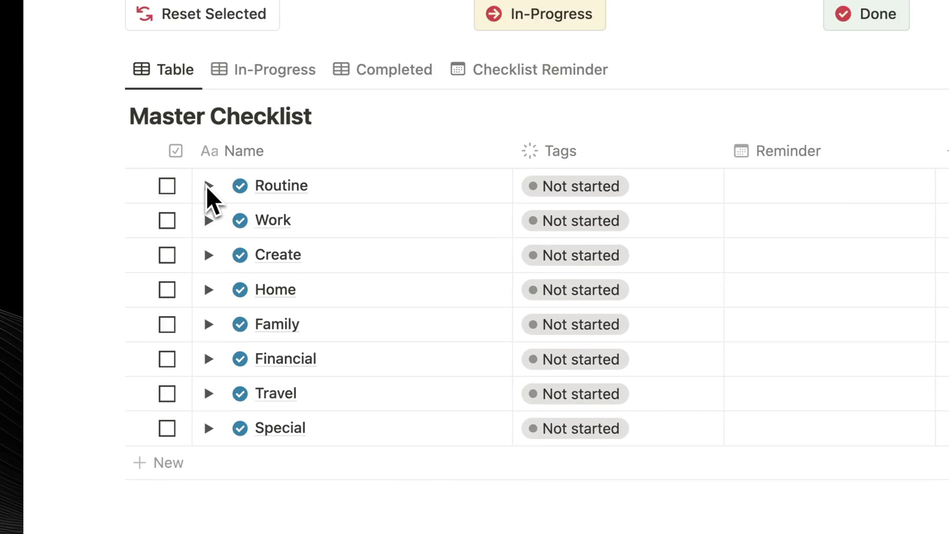
Step: Expand all Master Checklist categories from Routine to Special to examine the sub-items in each
click(131, 370)
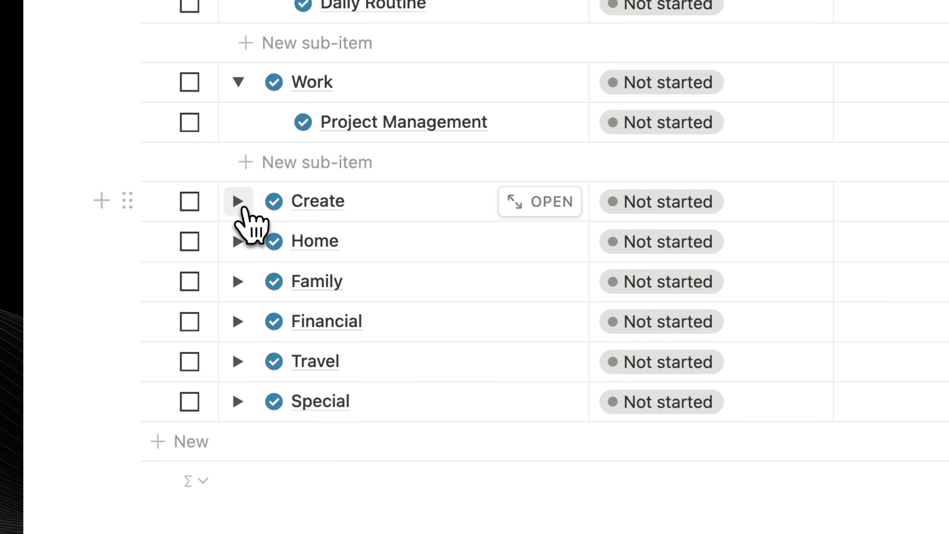
click(238, 206)
click(238, 398)
scroll(255, 376, down, 4)
click(238, 343)
scroll(250, 366, down, 4)
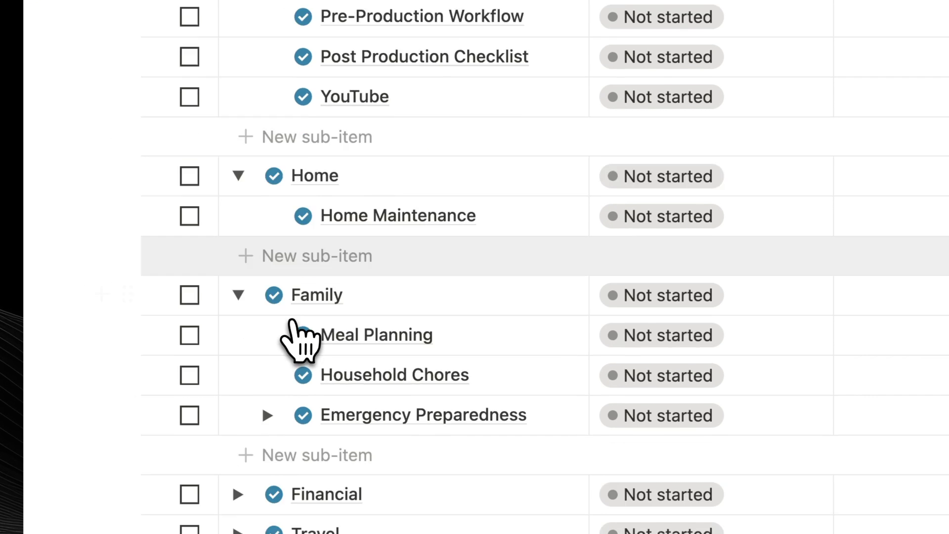
click(239, 365)
scroll(247, 356, down, 4)
click(238, 308)
scroll(242, 287, down, 4)
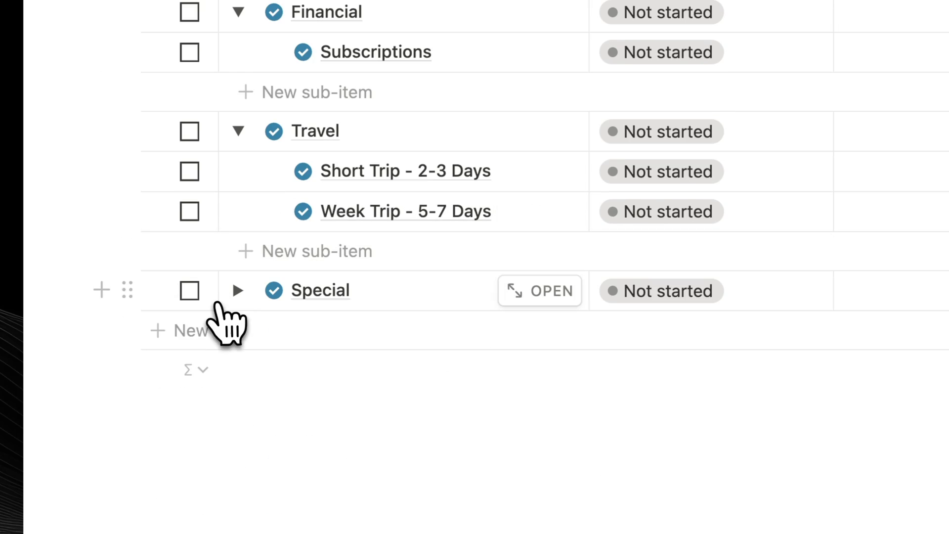
click(238, 290)
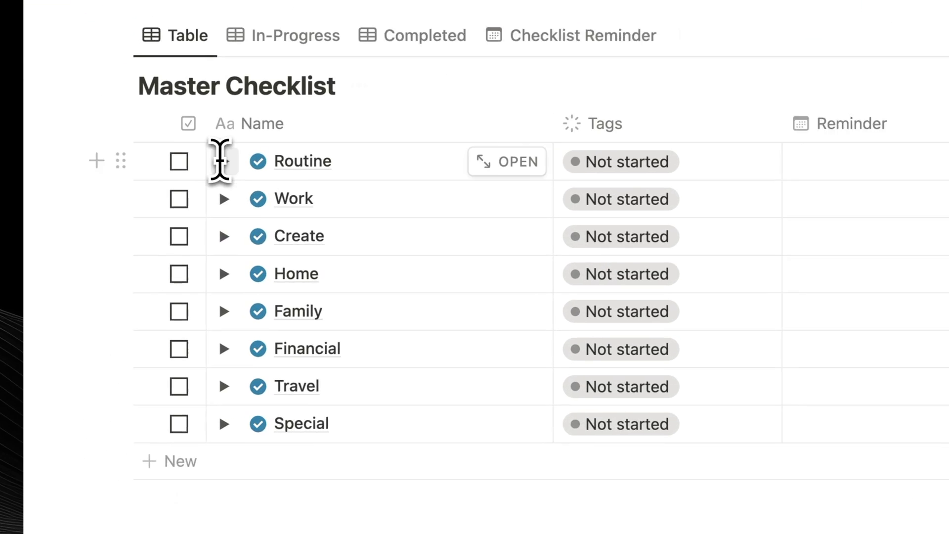
Step: Expand the Routine, Work and Create categories again to view their checklists
click(142, 298)
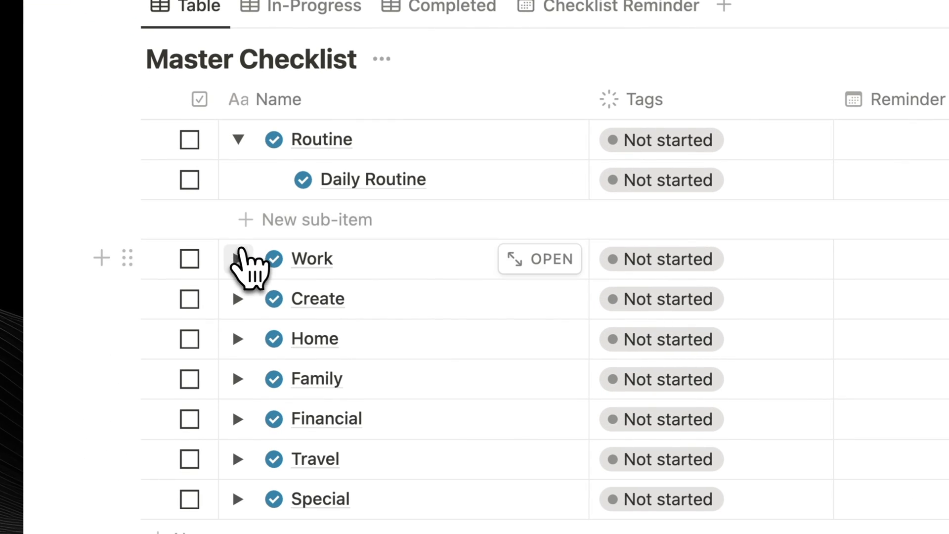
click(238, 257)
scroll(246, 250, down, 3)
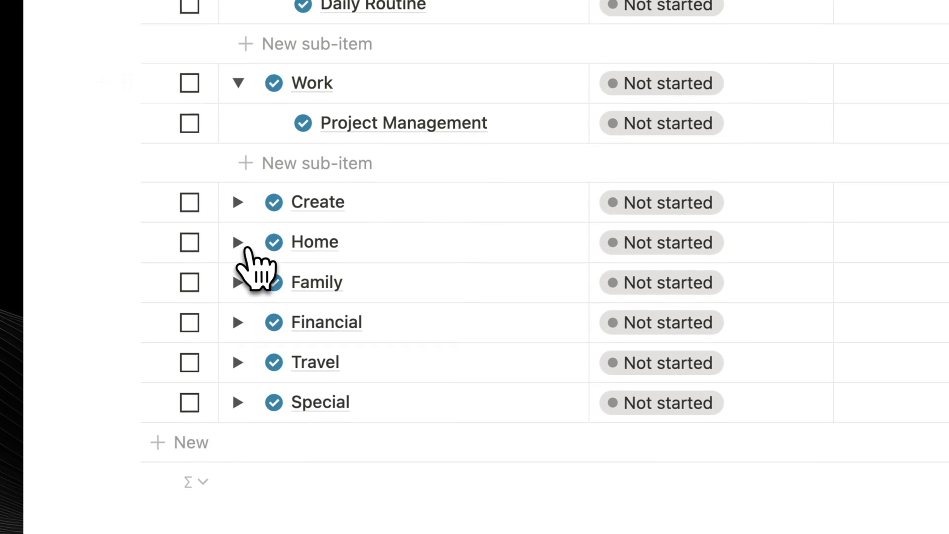
click(243, 206)
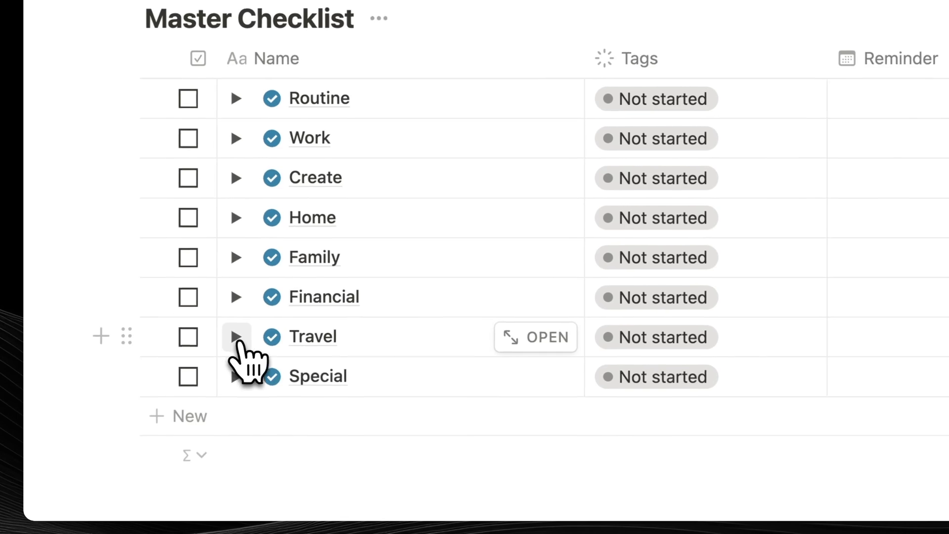
Step: Add a sub-item named "2 Weeks Trip - 14-15 Days" under the Travel category
click(239, 338)
scroll(275, 339, down, 3)
click(316, 292)
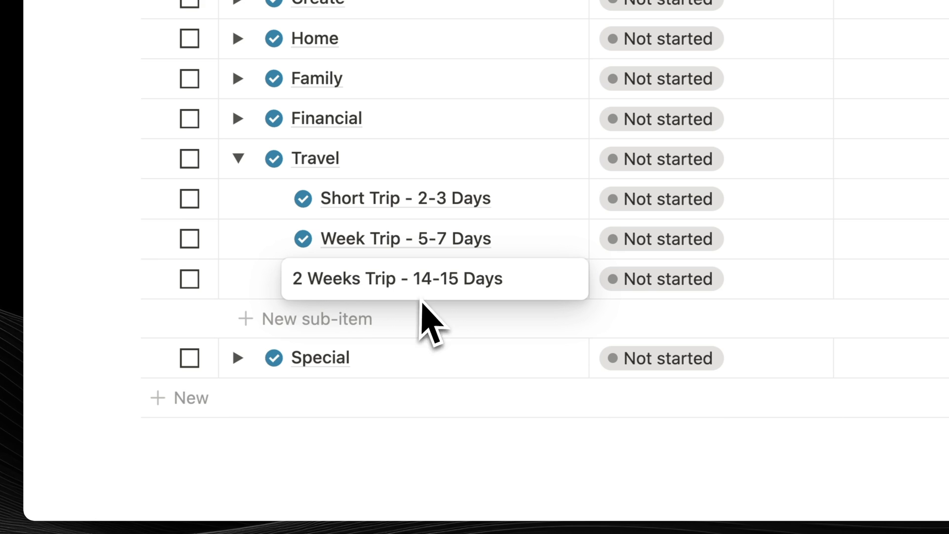
key(Return)
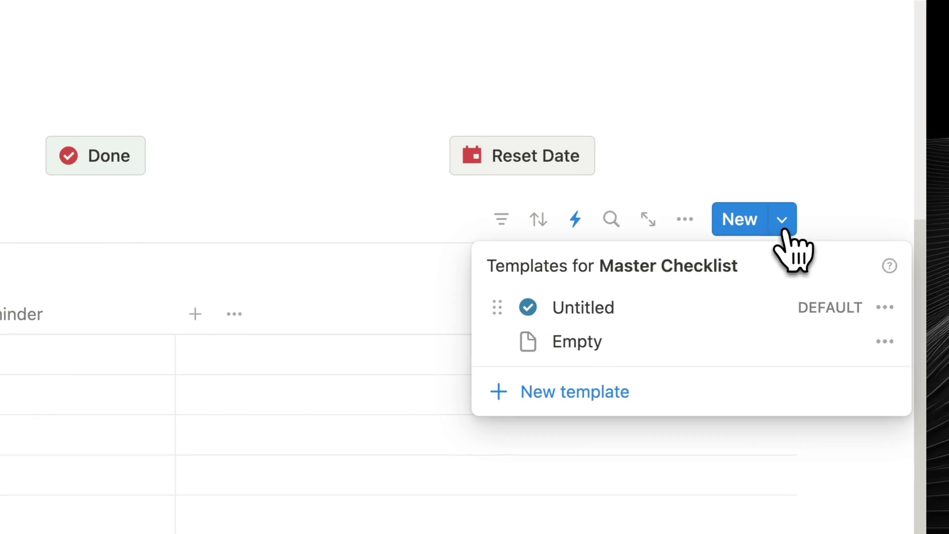
Step: Open the default Untitled template for editing and examine which blocks its New Checklist button inserts
click(877, 308)
click(728, 306)
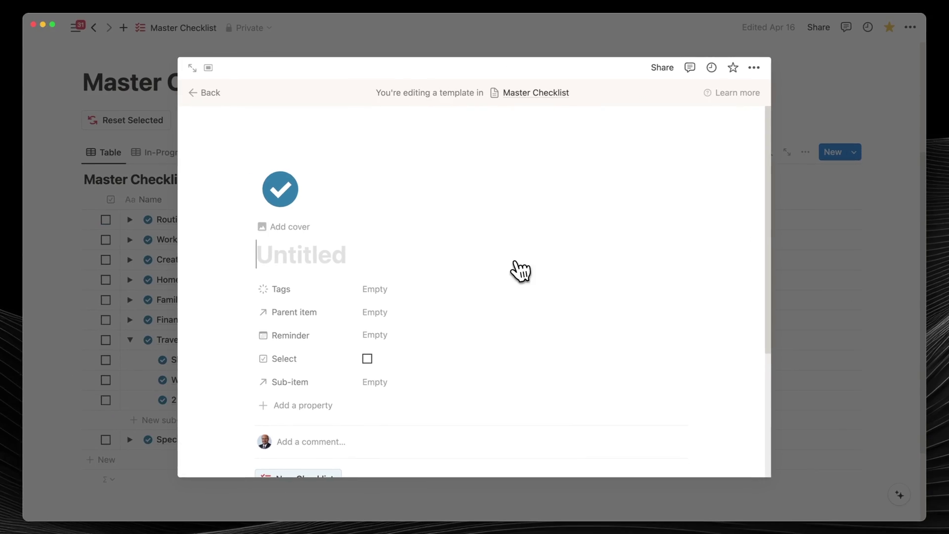
scroll(520, 271, down, 4)
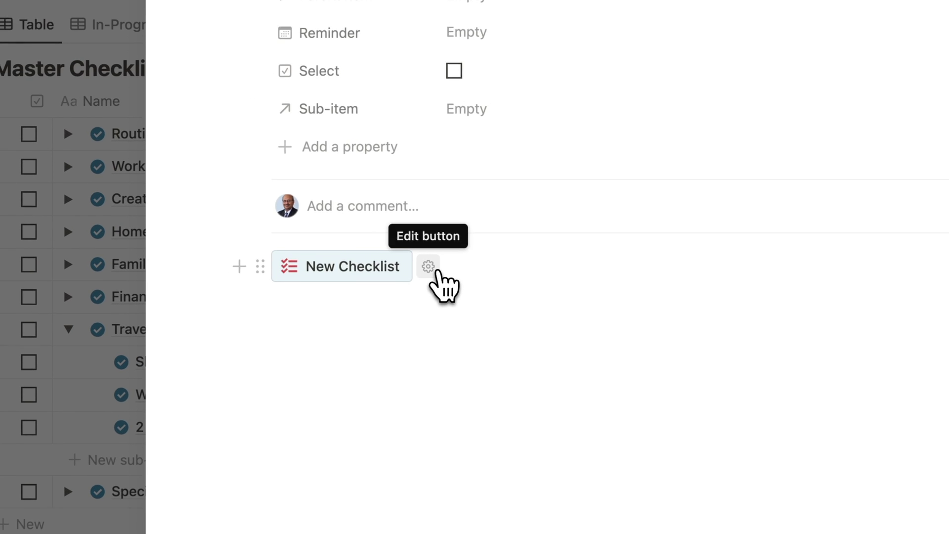
click(351, 301)
scroll(384, 332, down, 8)
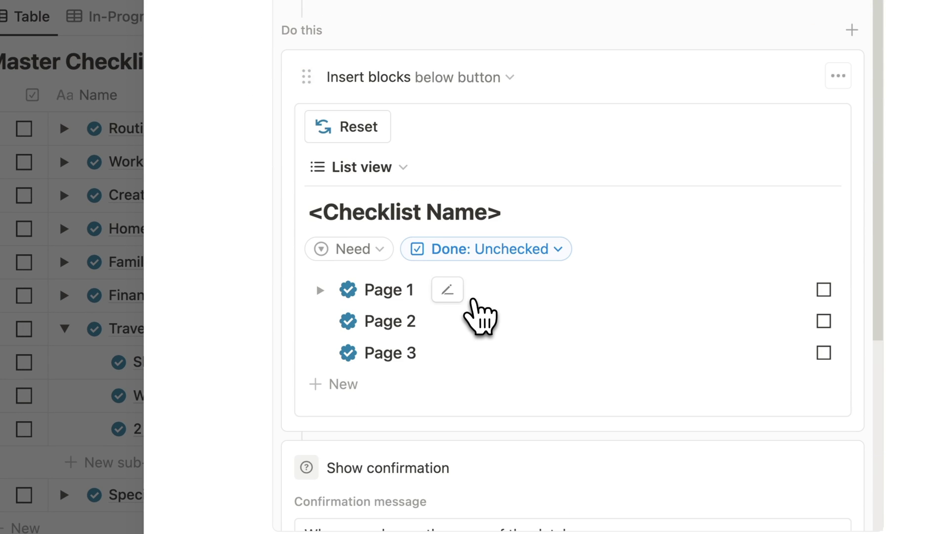
click(106, 316)
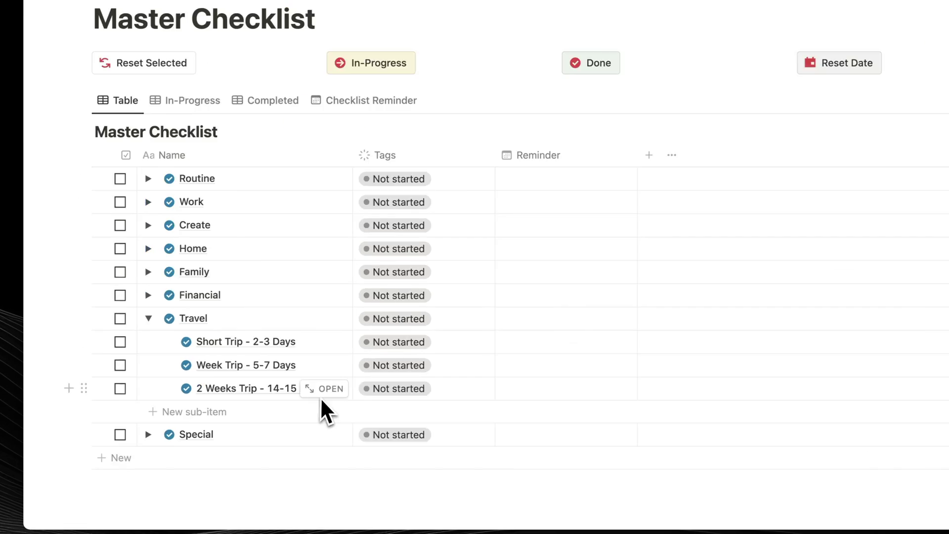
Step: Open the 2 Weeks Trip - 14-15 Days page and generate its checklist with the New Checklist action
click(327, 389)
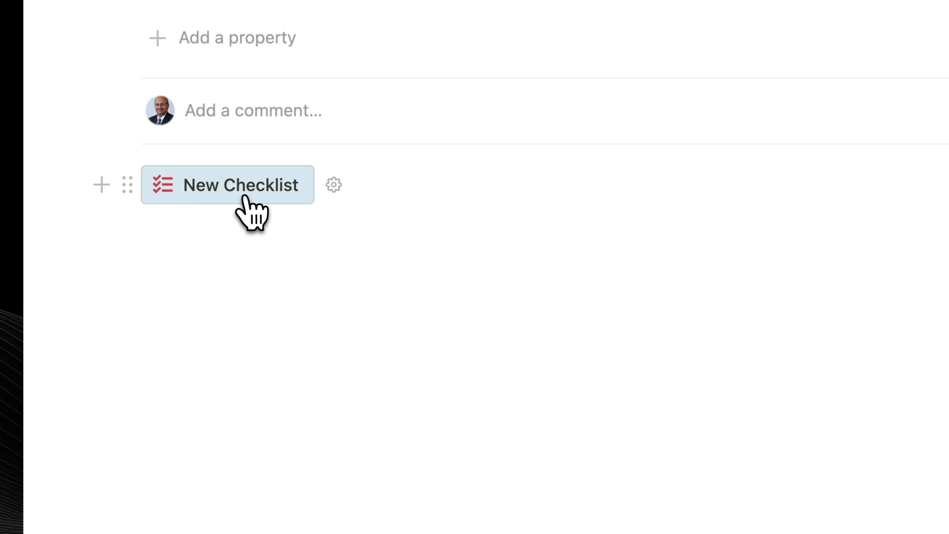
click(246, 198)
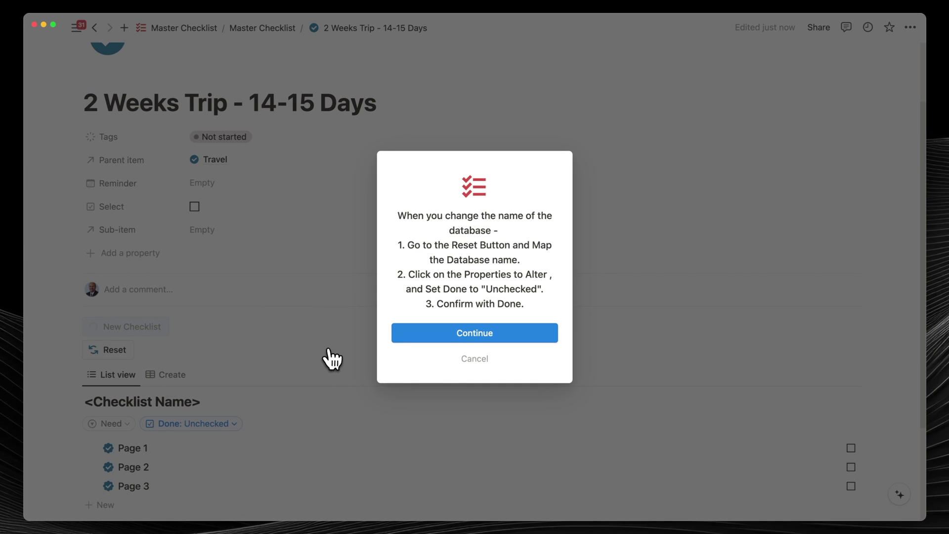
click(453, 338)
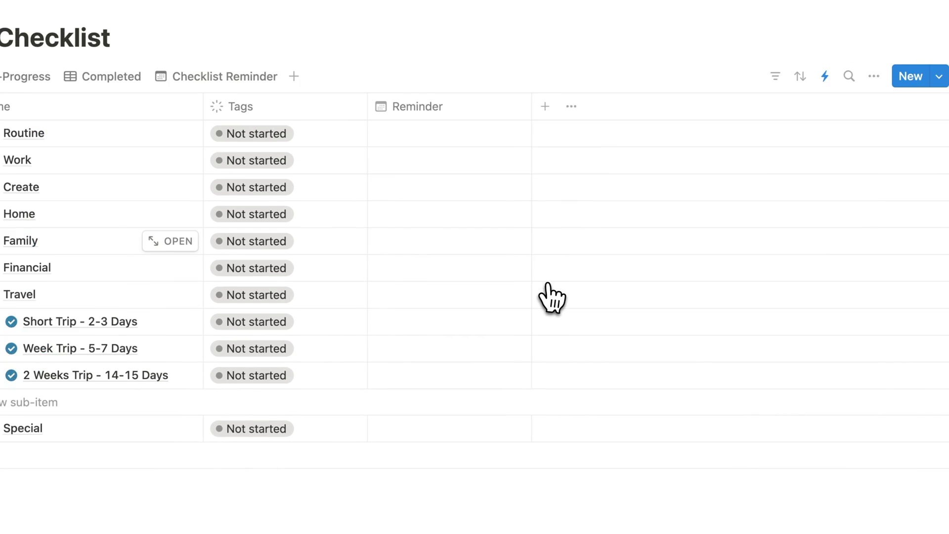
Step: Examine the automation that sets Tags on newly added pages and the status choices for the 2 Weeks Trip item
click(822, 75)
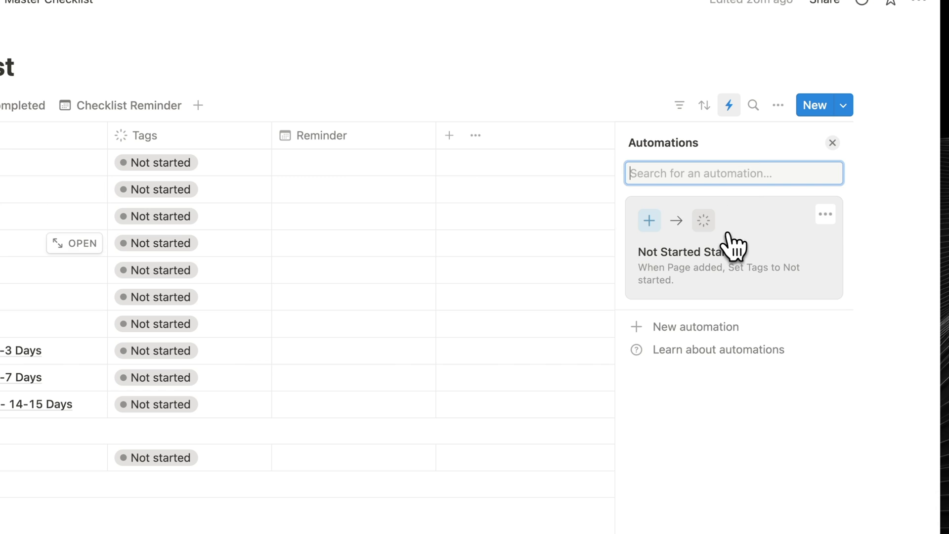
click(825, 215)
click(831, 247)
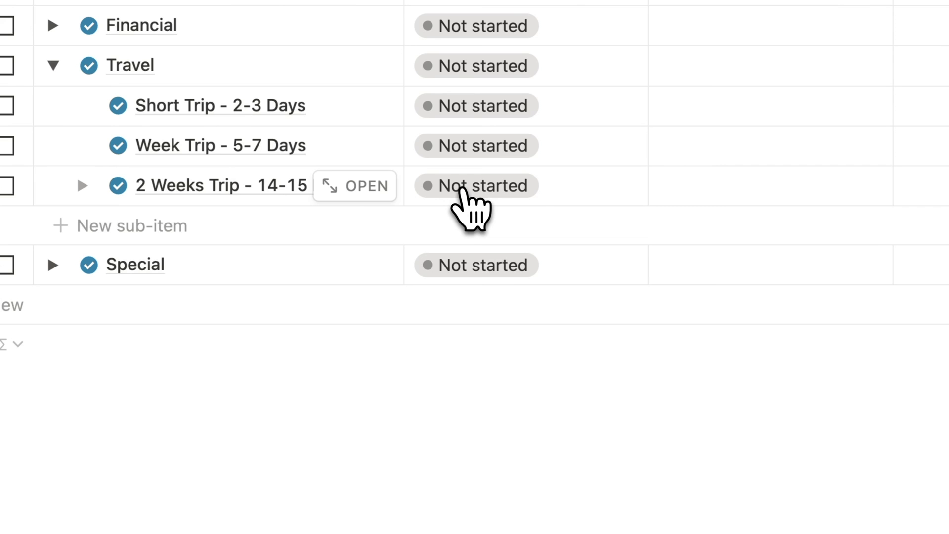
click(464, 188)
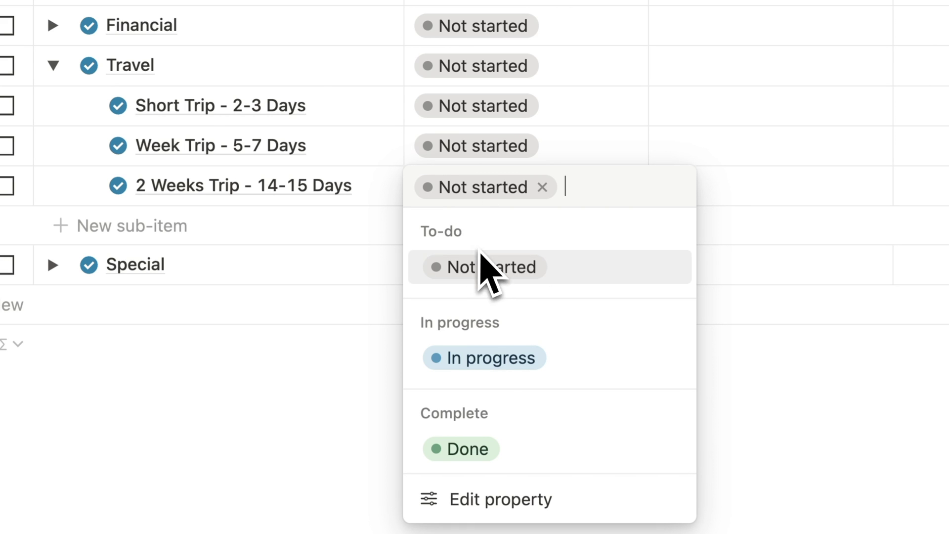
click(491, 352)
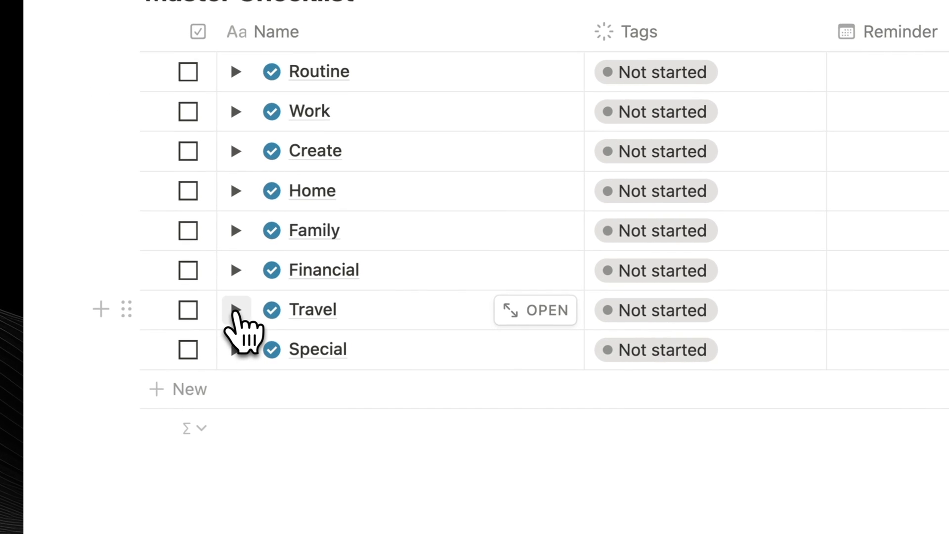
Step: Expand Travel and set the Tags status of Short Trip - 2-3 Days to In progress
click(238, 309)
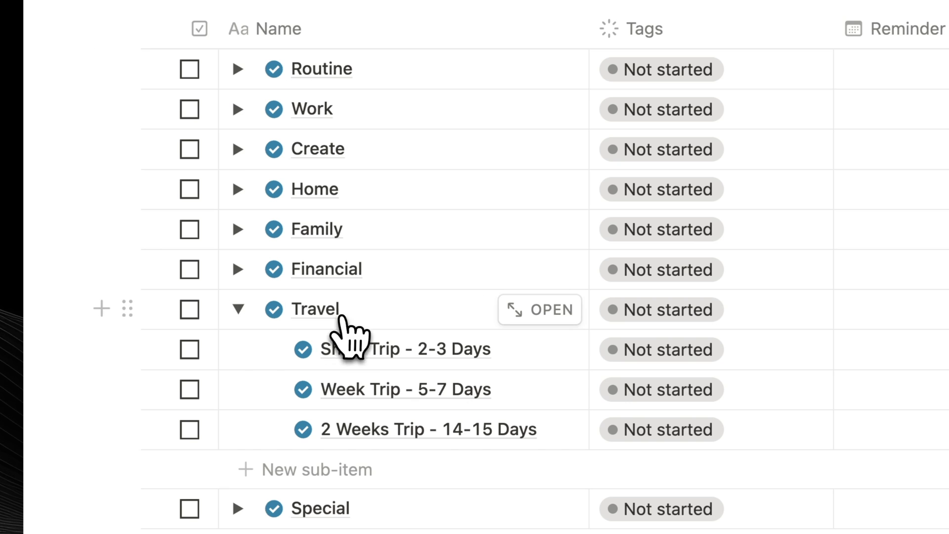
click(630, 360)
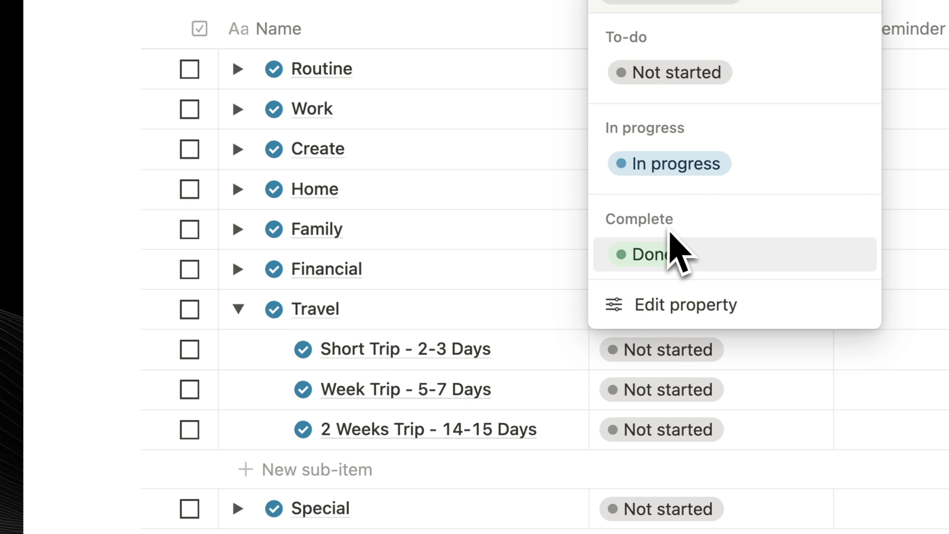
click(673, 181)
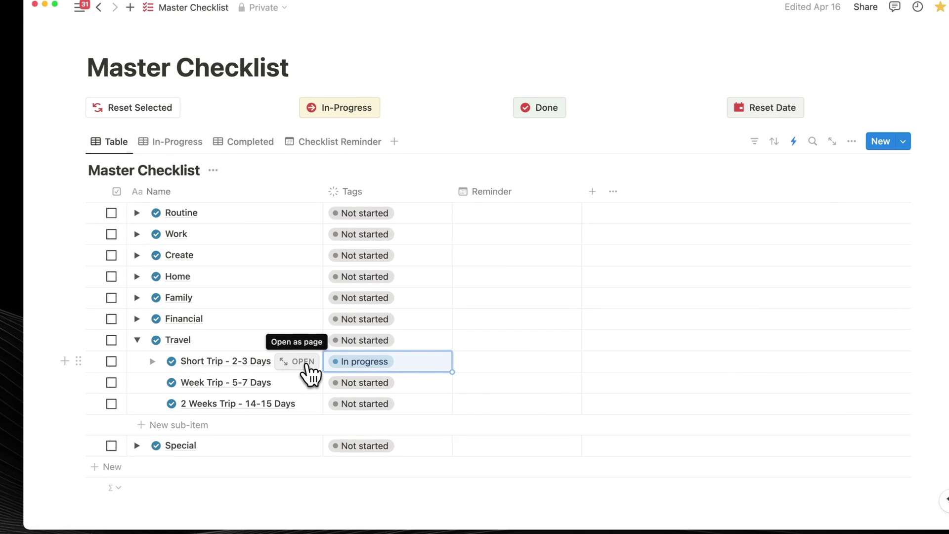
Step: In the Short Trip - 2-3 Days page, set Passport and Currency under Essentials to No Need
click(540, 349)
scroll(137, 292, down, 5)
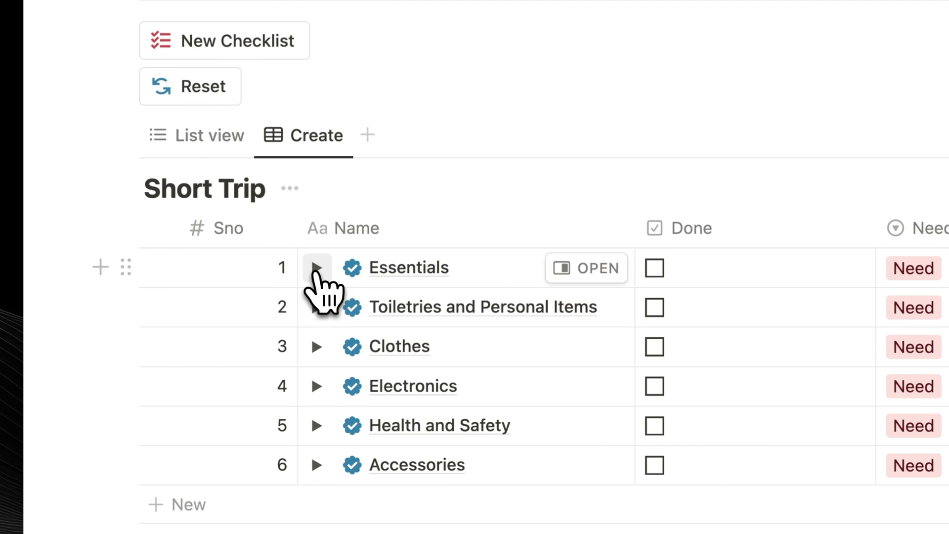
click(316, 267)
click(915, 305)
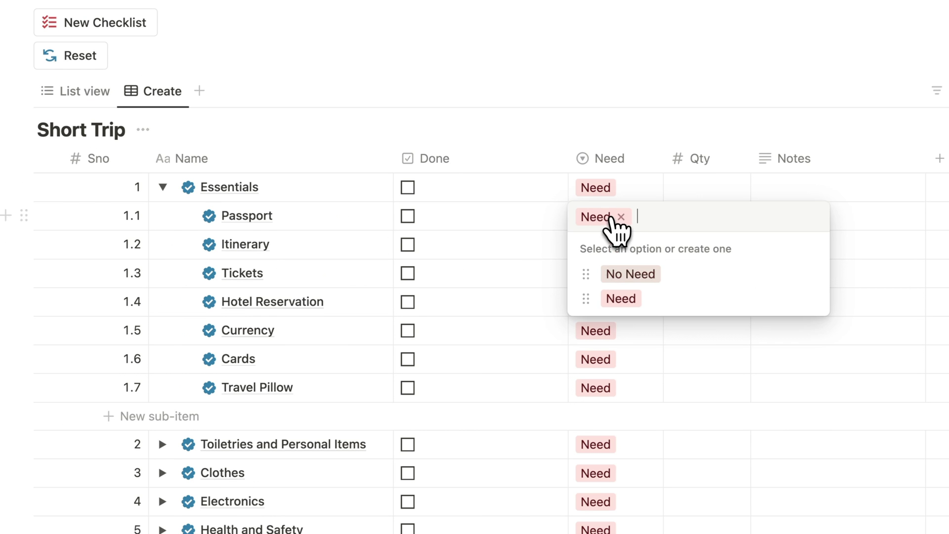
click(630, 193)
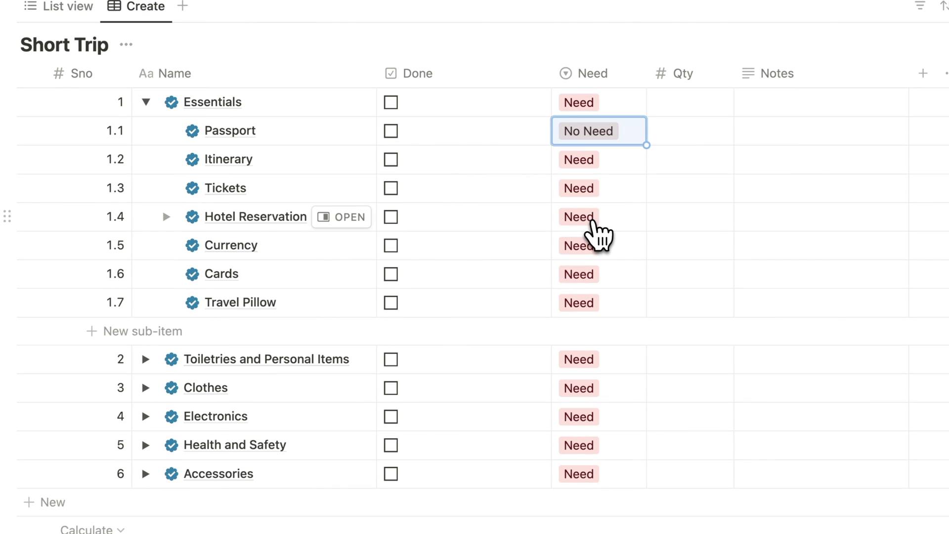
click(596, 246)
click(605, 303)
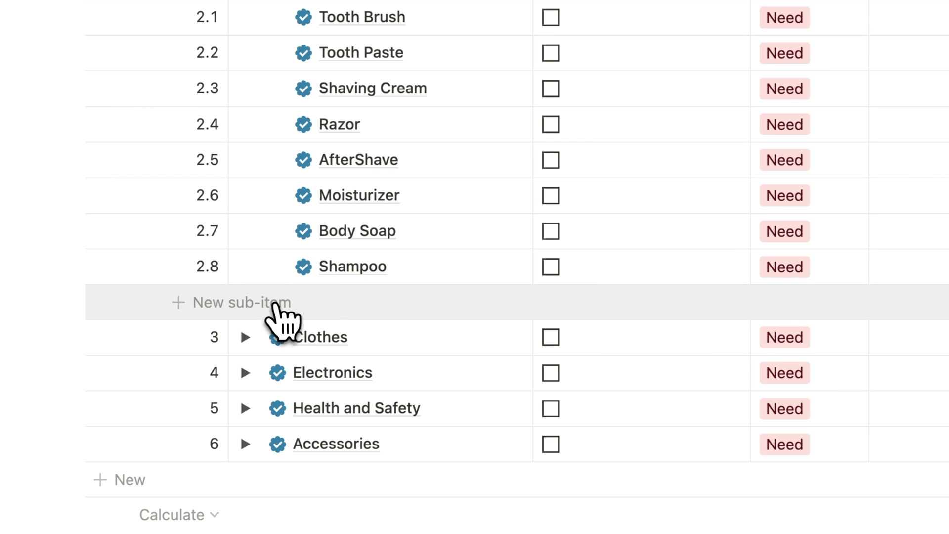
Step: Add a sub-item named Nail Clipper under Toiletries and Personal Items and give it Sno 2.9
click(277, 314)
text(Nail Cli)
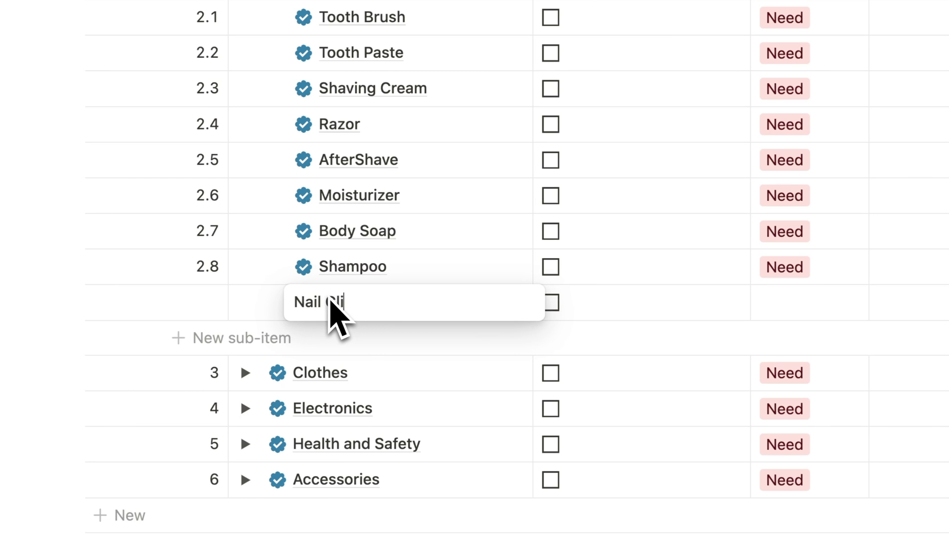
text(pper)
key(Return)
click(216, 303)
text(2)
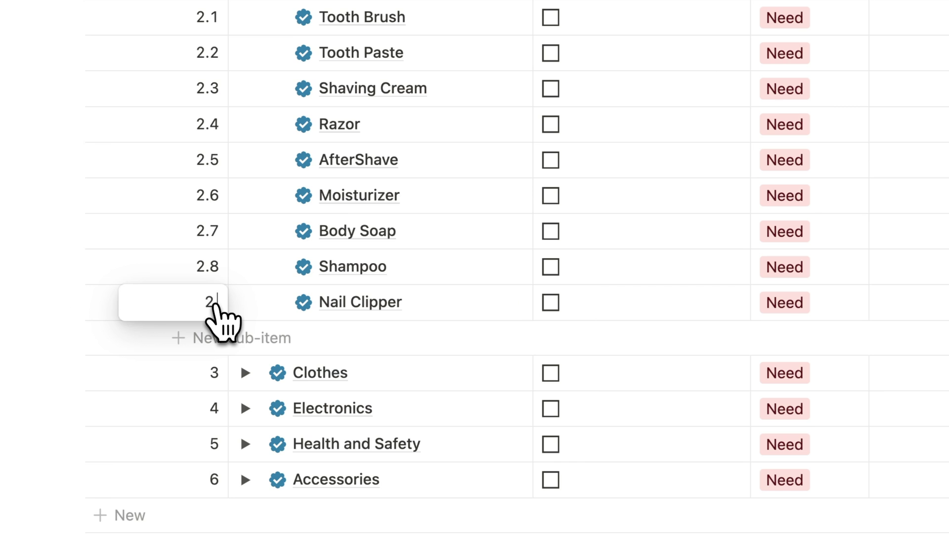
text(.9)
key(Return)
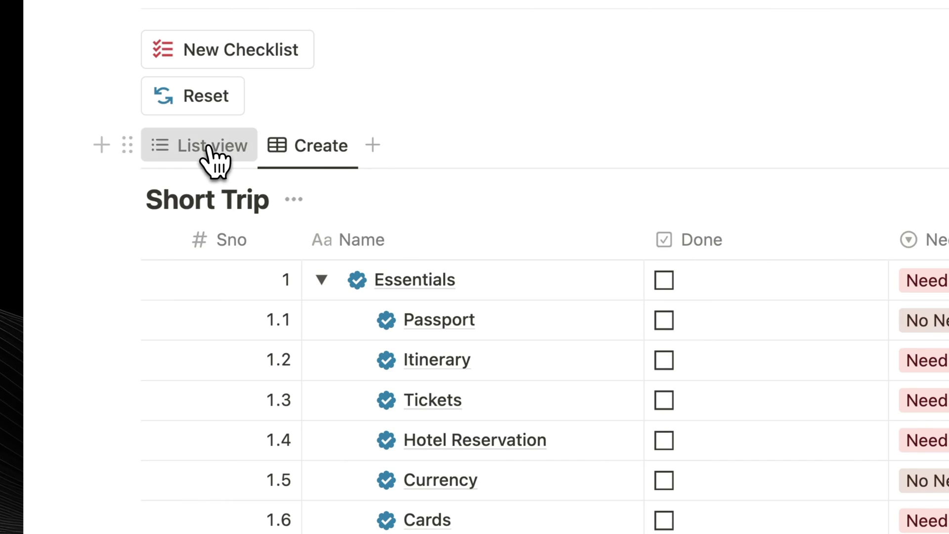
Step: In the Short Trip list view, mark every Essentials sub-item from Passport to Travel Pillow as done
click(208, 147)
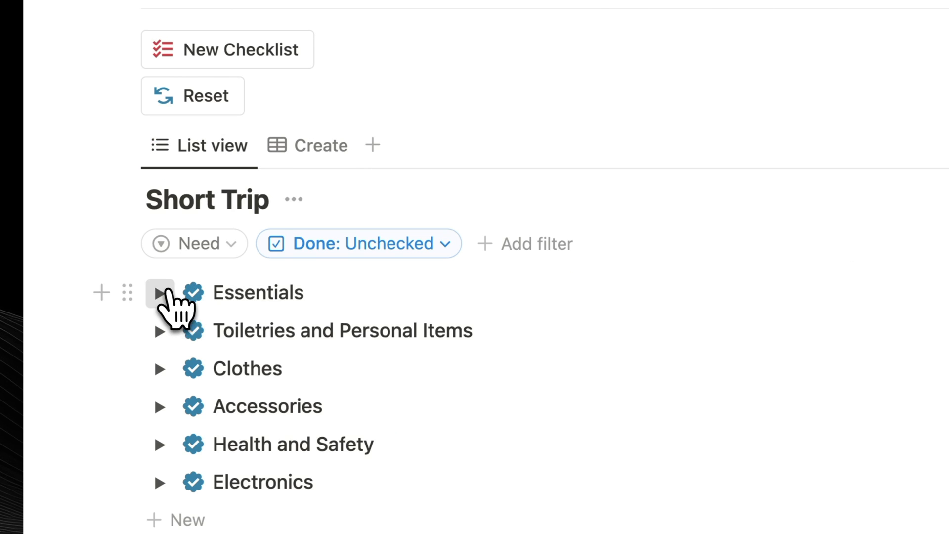
click(160, 293)
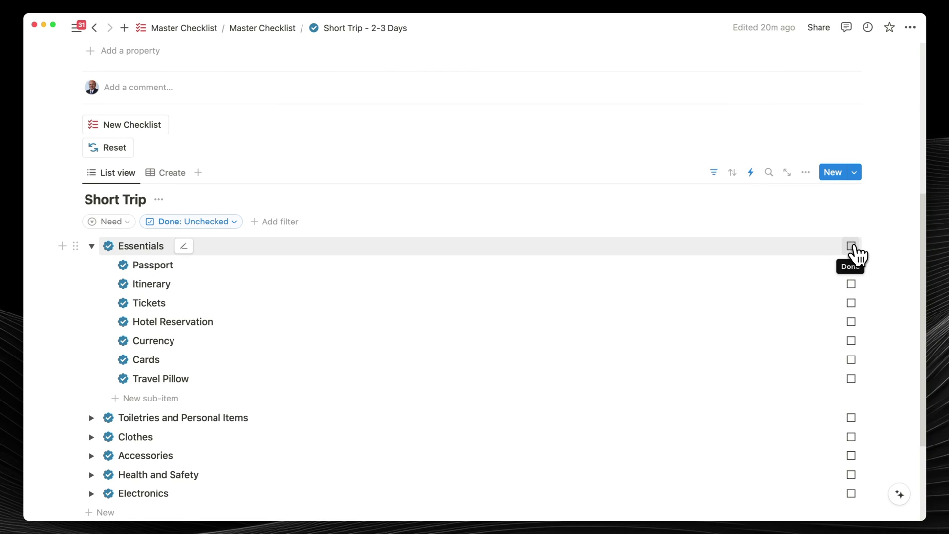
click(851, 265)
click(851, 265)
click(851, 265)
click(851, 265)
click(851, 265)
click(851, 265)
click(851, 265)
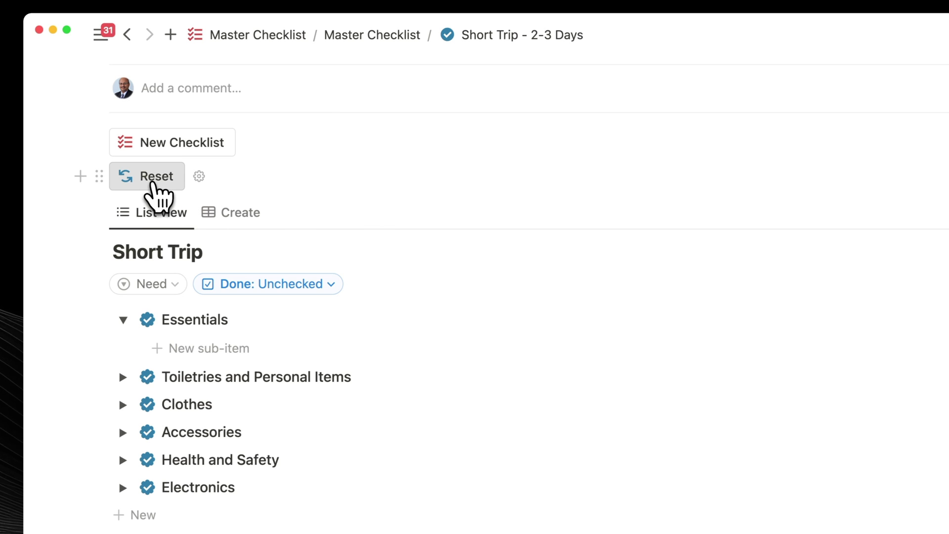
Step: Set the Tags status of Short Trip - 2-3 Days to Done in the Master Checklist
scroll(158, 196, down, 4)
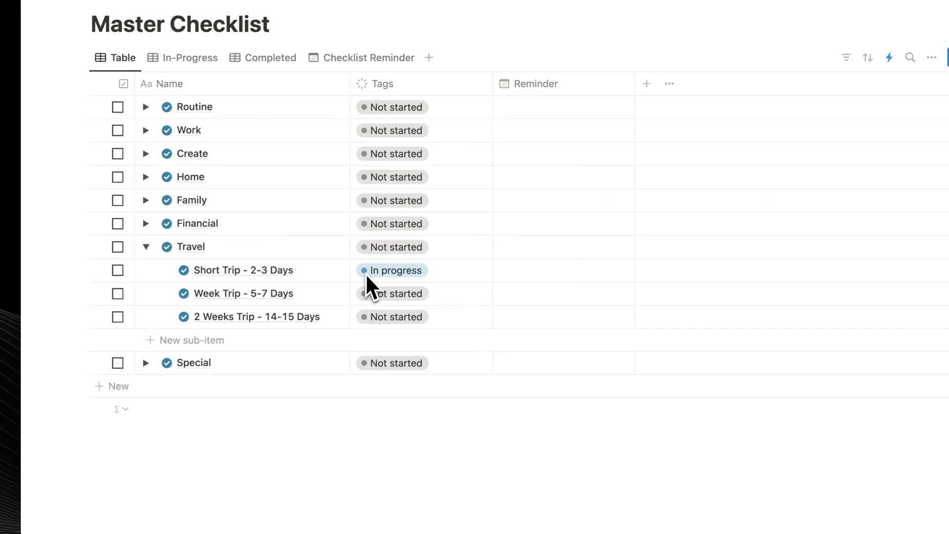
click(656, 187)
click(660, 438)
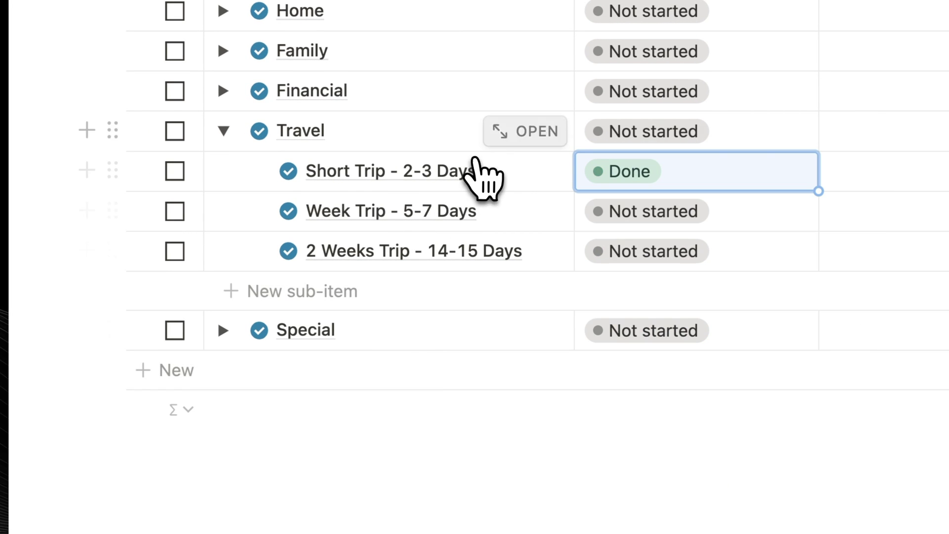
Step: Open the Short Trip - 2-3 Days page and clear the Done marks of Passport, Itinerary, Tickets and Hotel Reservation under Essentials
click(524, 171)
scroll(307, 337, down, 3)
click(341, 339)
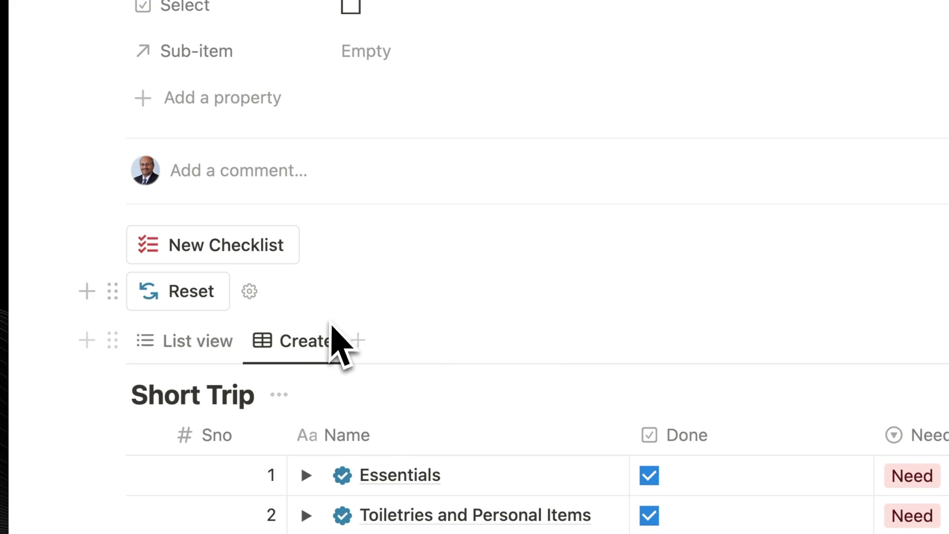
scroll(346, 317, down, 6)
click(307, 121)
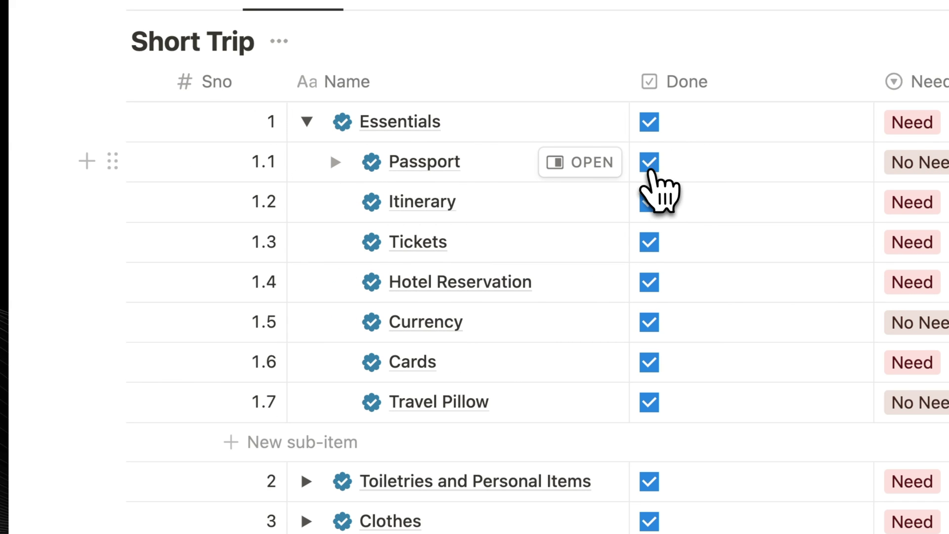
click(650, 163)
click(650, 202)
click(649, 242)
click(649, 282)
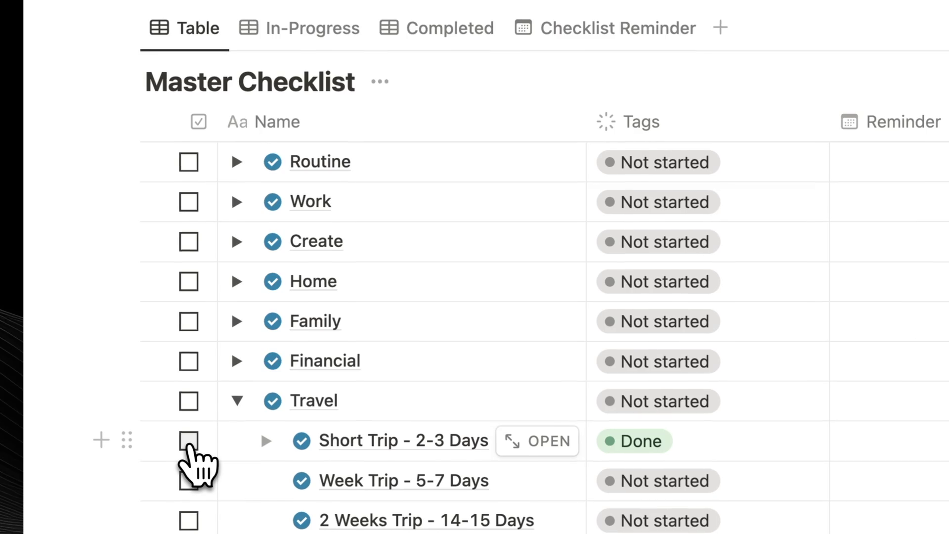
Step: Select Short Trip - 2-3 Days in the Master Checklist and reset its status with Reset Selected
click(190, 441)
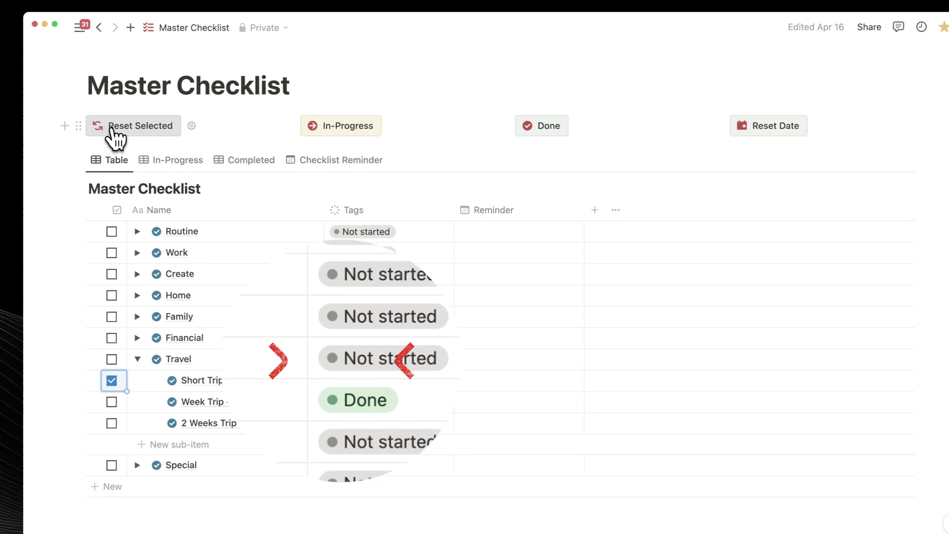
click(113, 128)
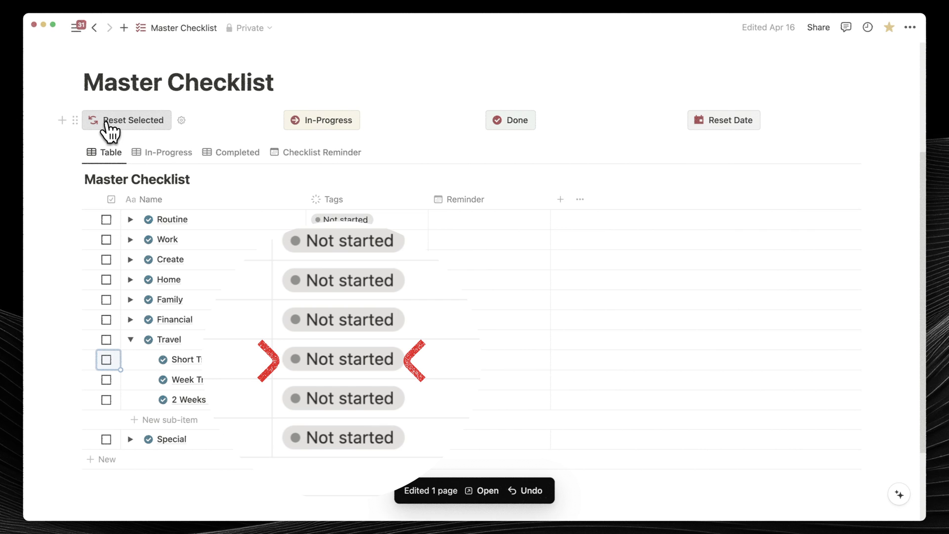
Step: Set the Reminder of Short Trip - 2-3 Days to April 19, 2024 and view it in the Checklist Reminder calendar
click(467, 369)
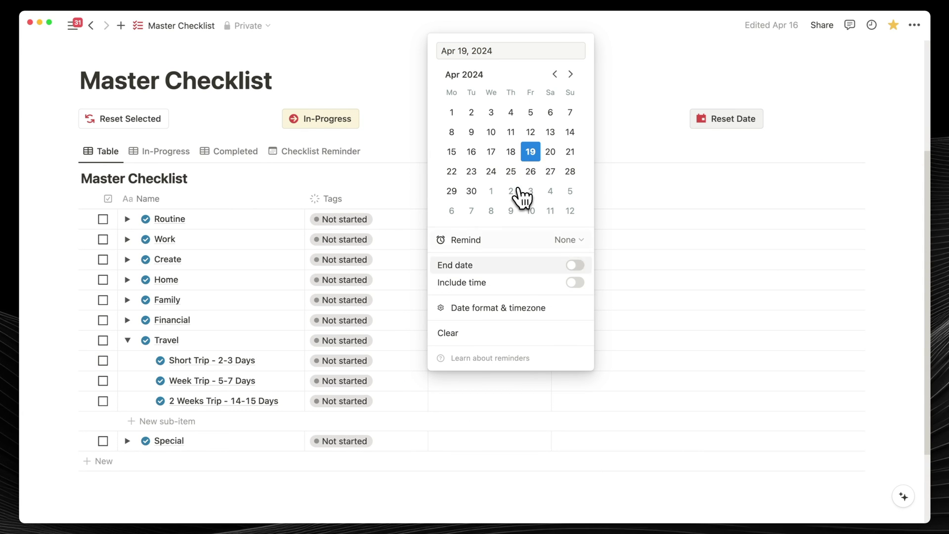
click(452, 380)
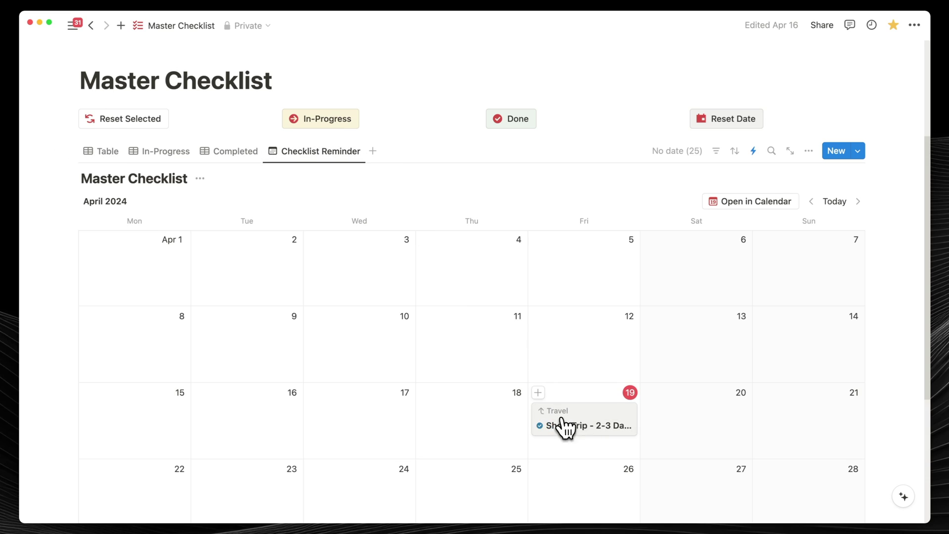
click(731, 206)
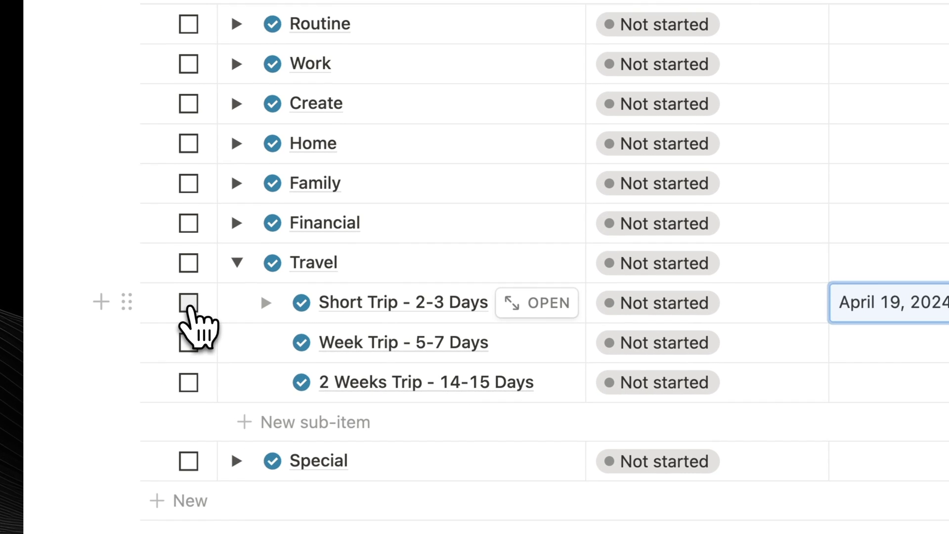
Step: Select Short Trip - 2-3 Days in the Master Checklist and clear its reminder with Reset Date
click(189, 304)
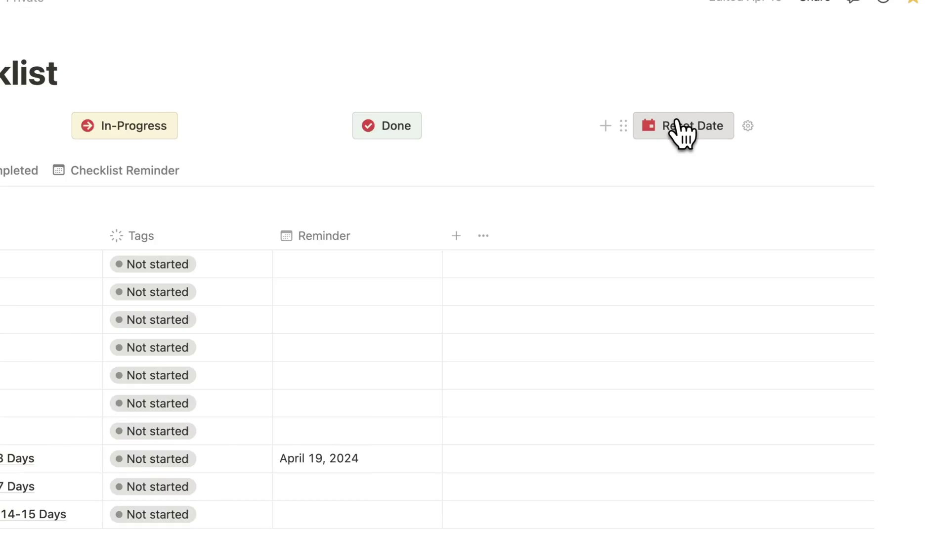
click(720, 123)
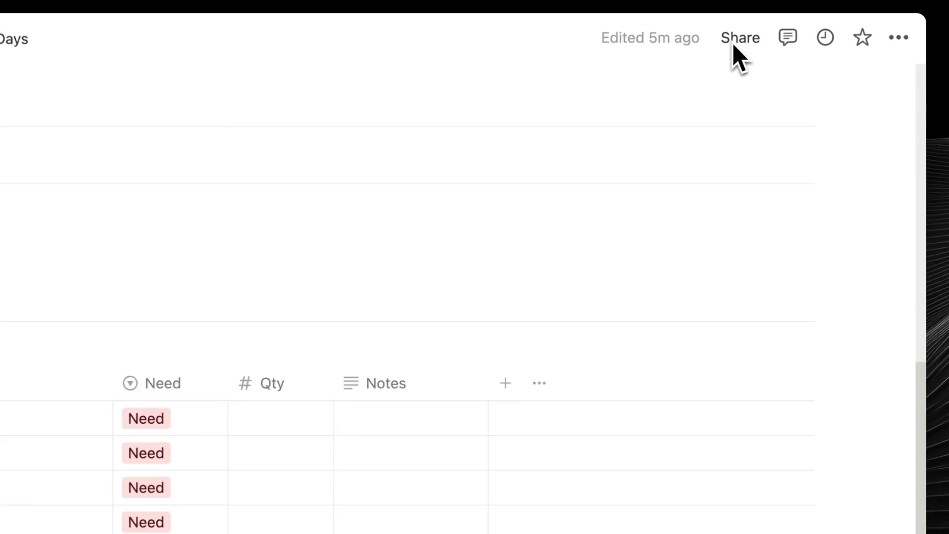
Step: Look at the sharing options of the Short Trip - 2-3 Days page and close them
click(734, 40)
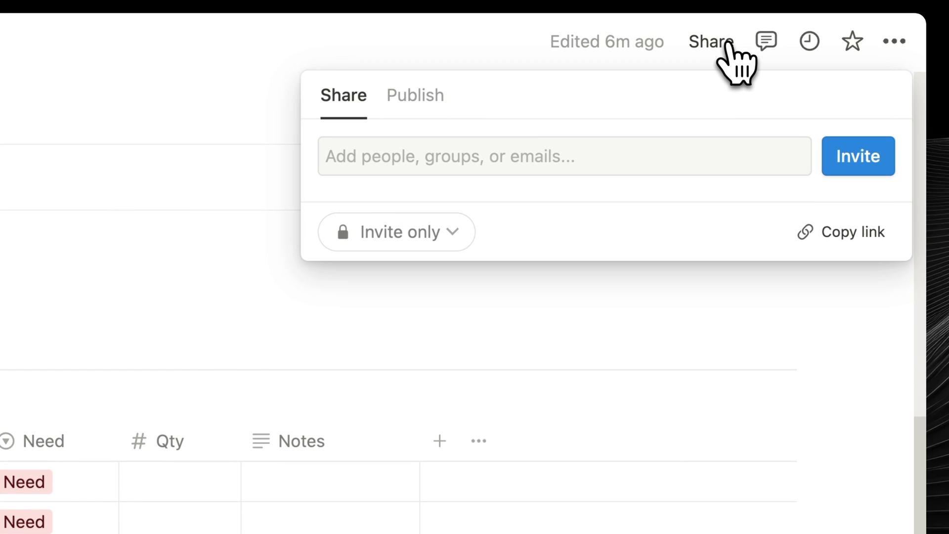
click(154, 275)
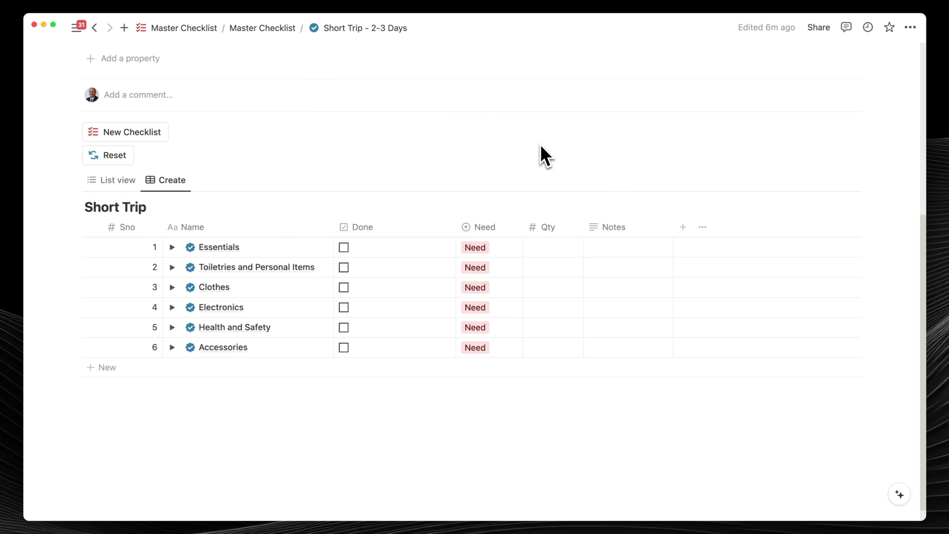
Step: Add a Last edited by property to the Short Trip table
click(691, 233)
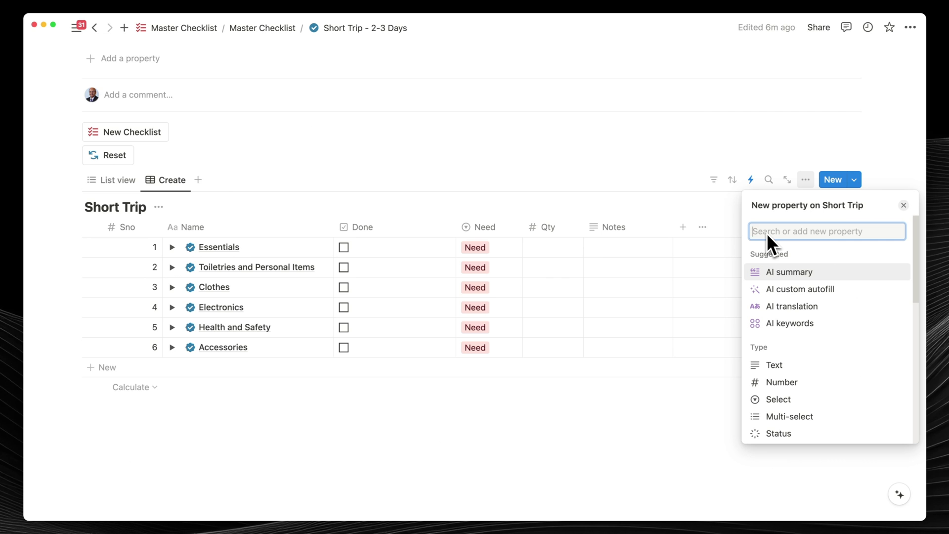
text(Edit)
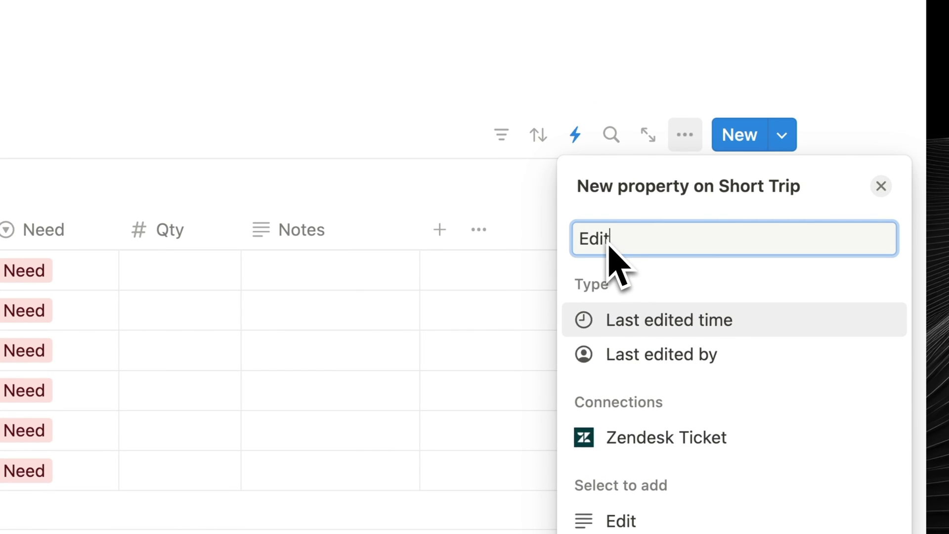
click(652, 354)
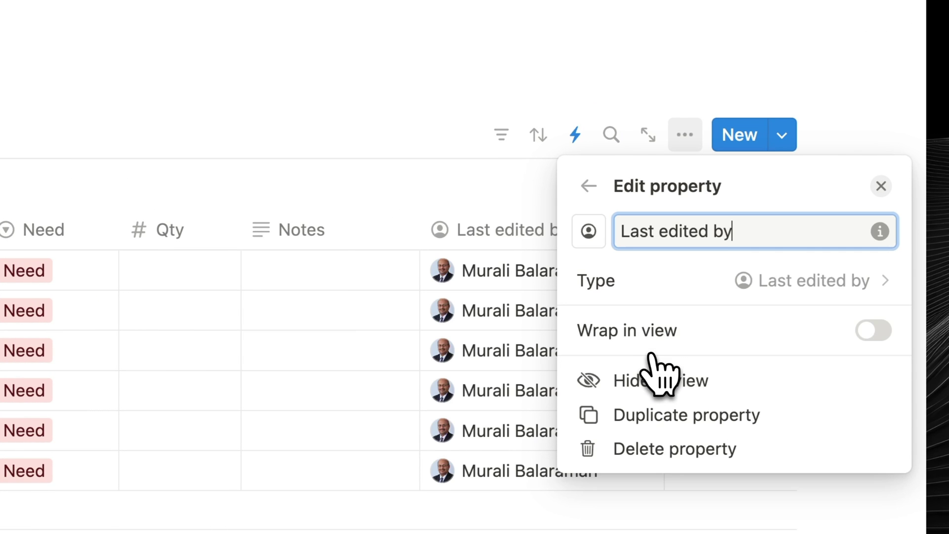
click(415, 191)
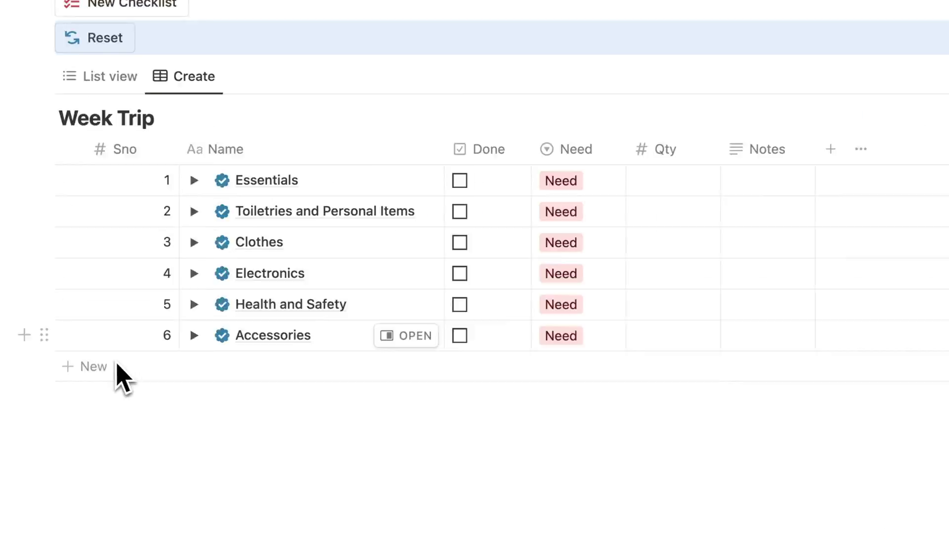
Step: Add a row named Ski-Ing Gear with Sno 7 to the Week Trip checklist
click(114, 365)
click(148, 418)
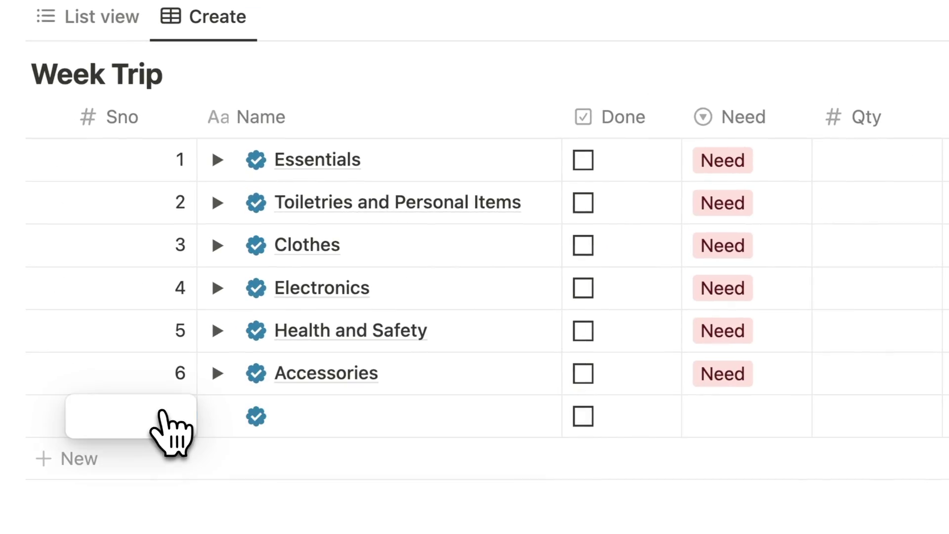
text(7)
key(Return)
click(319, 425)
text(Ski-Ing Gear)
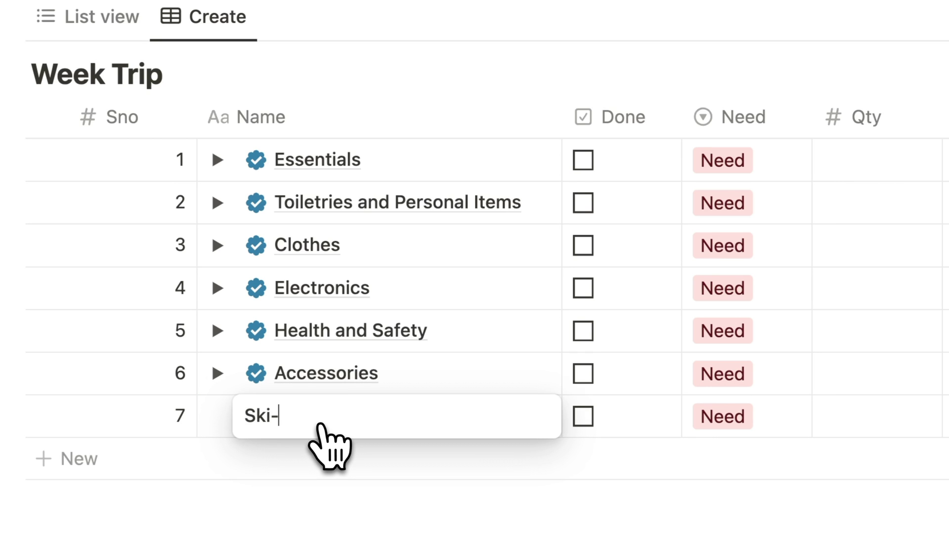
key(Return)
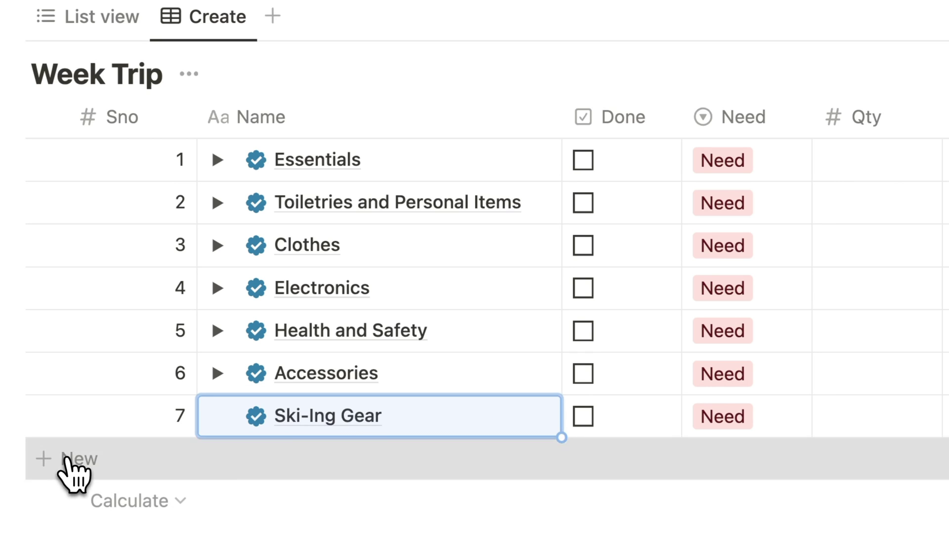
Step: Add a row for a beach holiday with Sno 8 to the Week Trip checklist
click(76, 457)
click(149, 459)
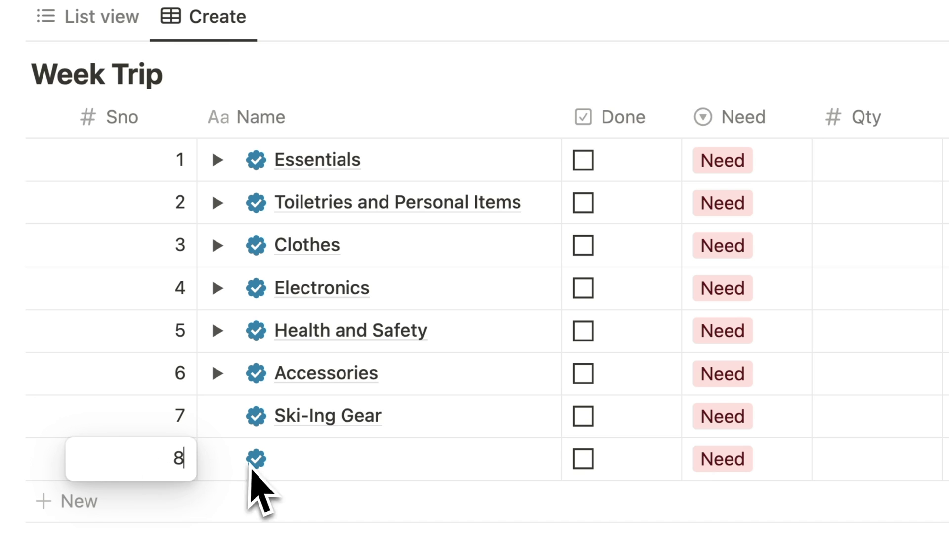
key(Return)
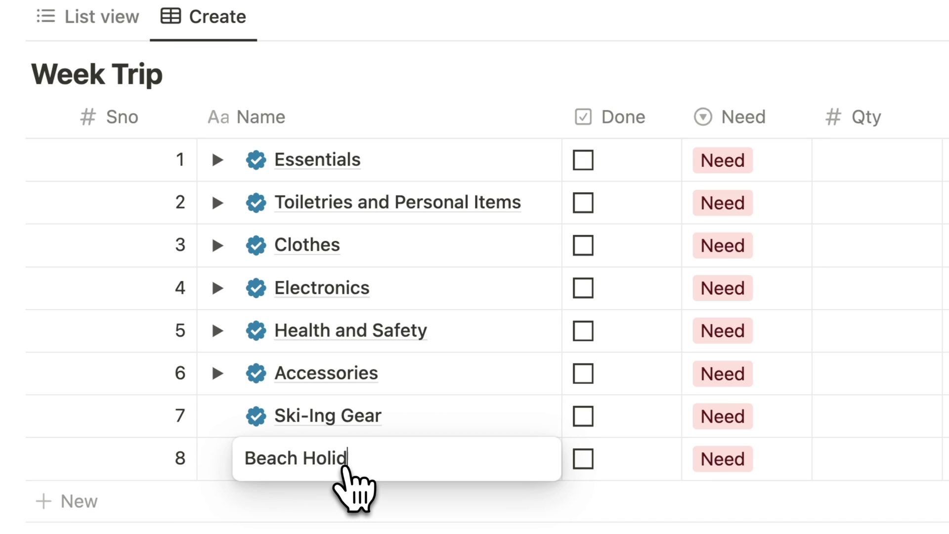
key(Return)
click(771, 413)
click(765, 503)
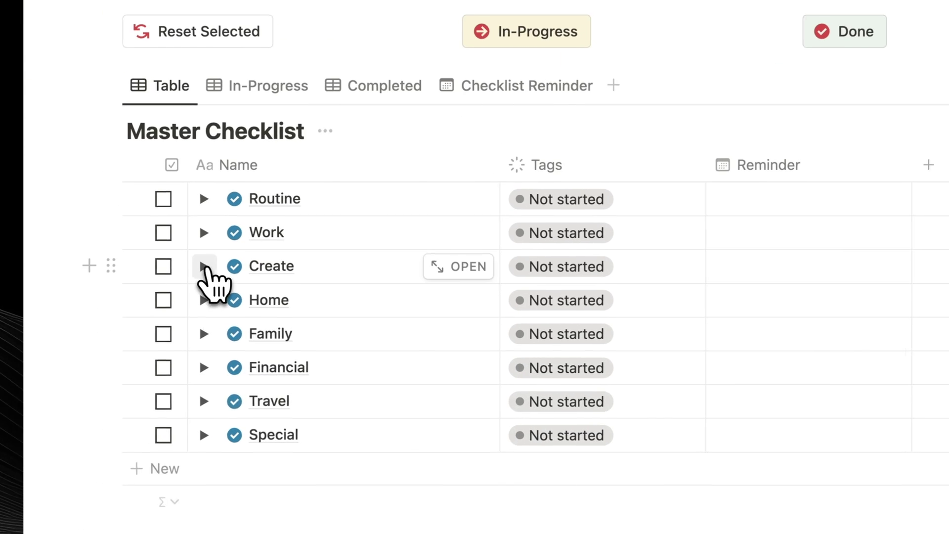
Step: Open the Pre-Production Workflow checklist under Create and mark Switch Off Air Conditioner in the Room group as done
click(131, 350)
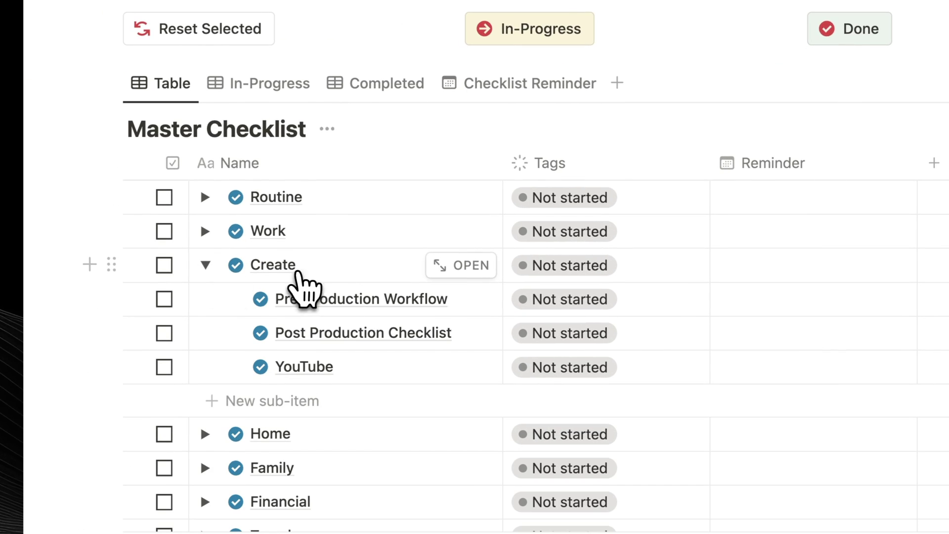
click(474, 299)
scroll(482, 316, down, 10)
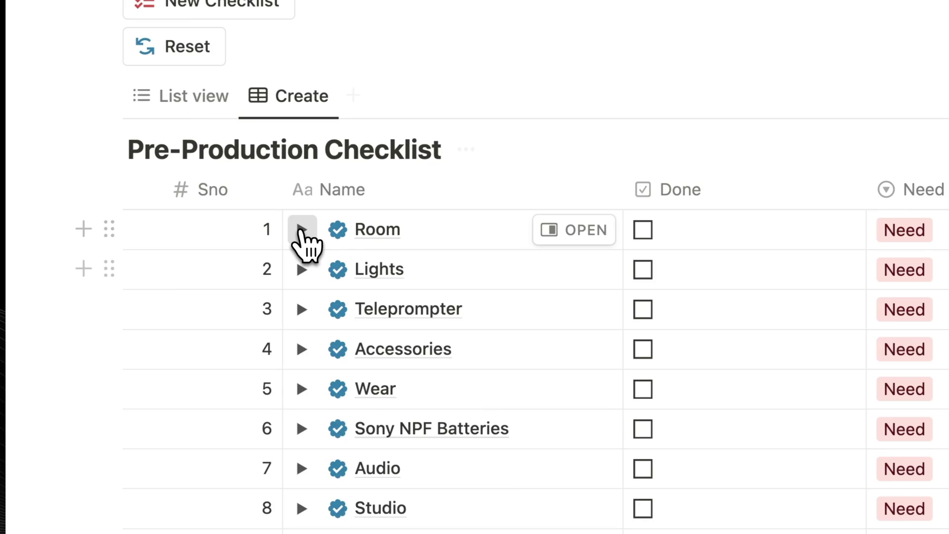
click(302, 229)
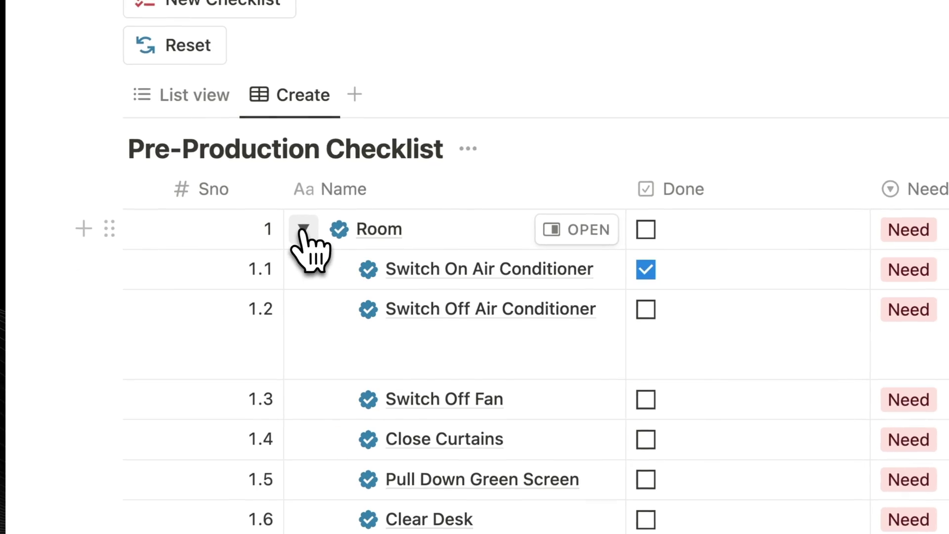
click(646, 310)
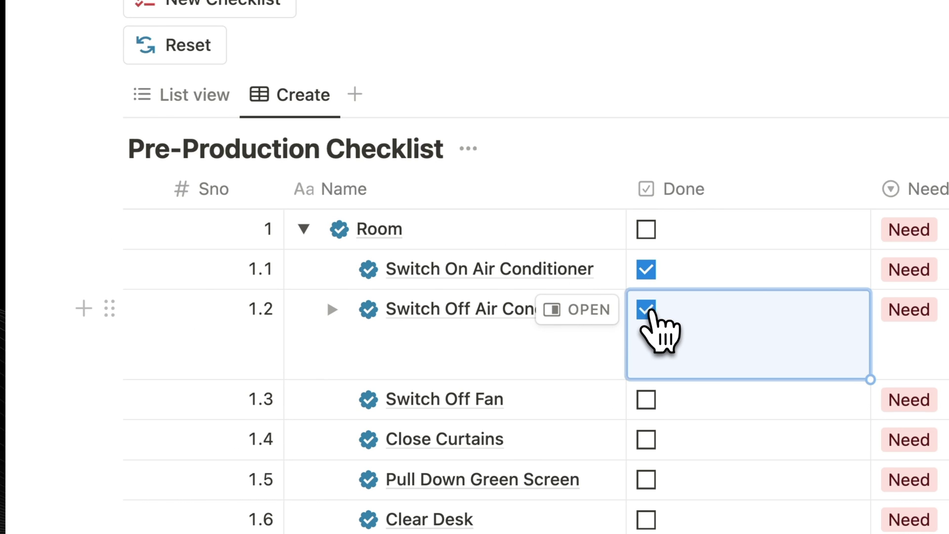